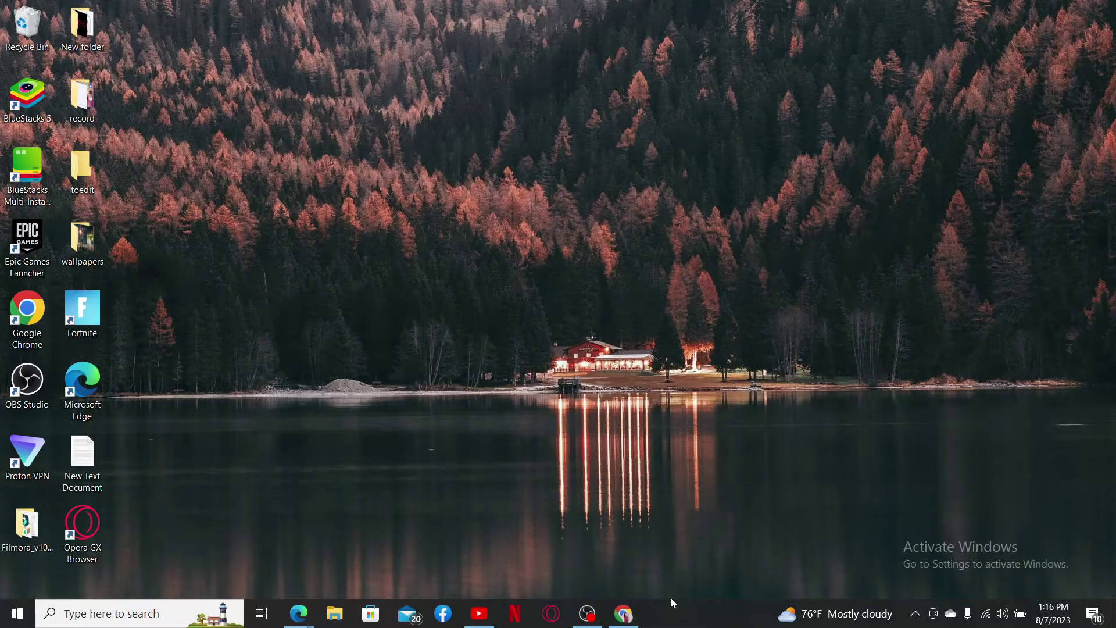
Bring Chrome back to the full Contacts list and tick select-all for all three contacts.
{"action": "left_click", "coordinate": [623, 613]}
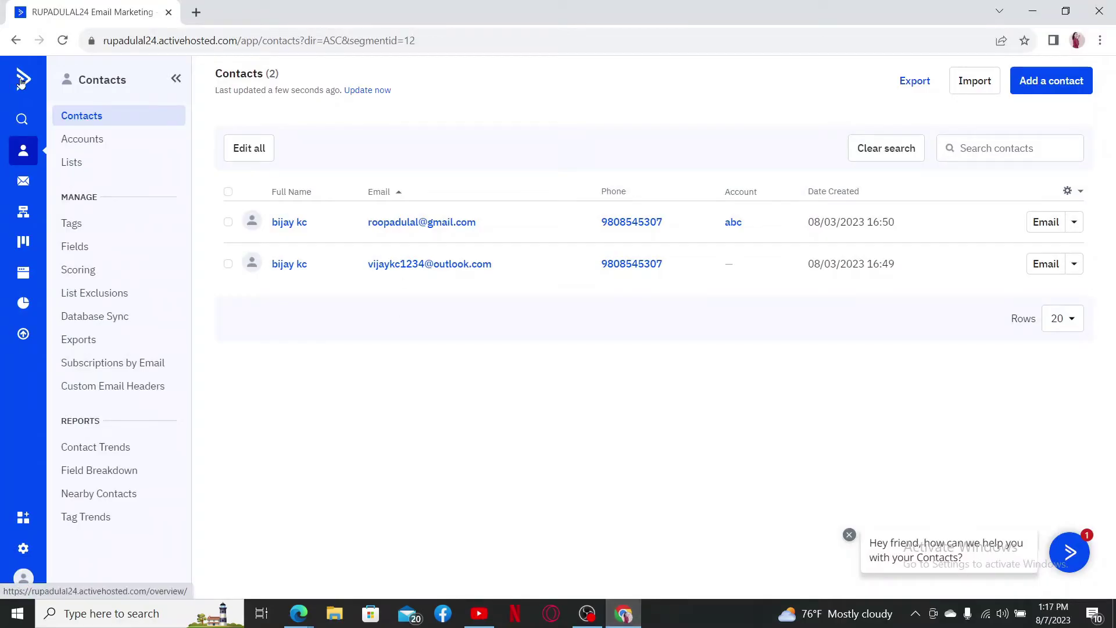
{"action": "left_click", "coordinate": [21, 82]}
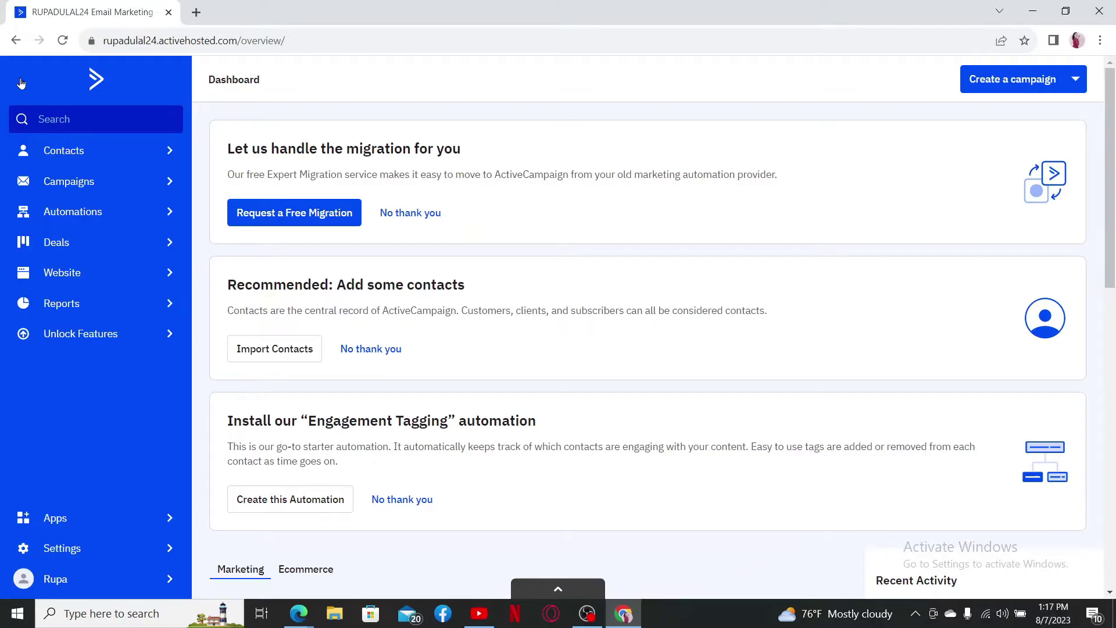
{"action": "left_click", "coordinate": [85, 151]}
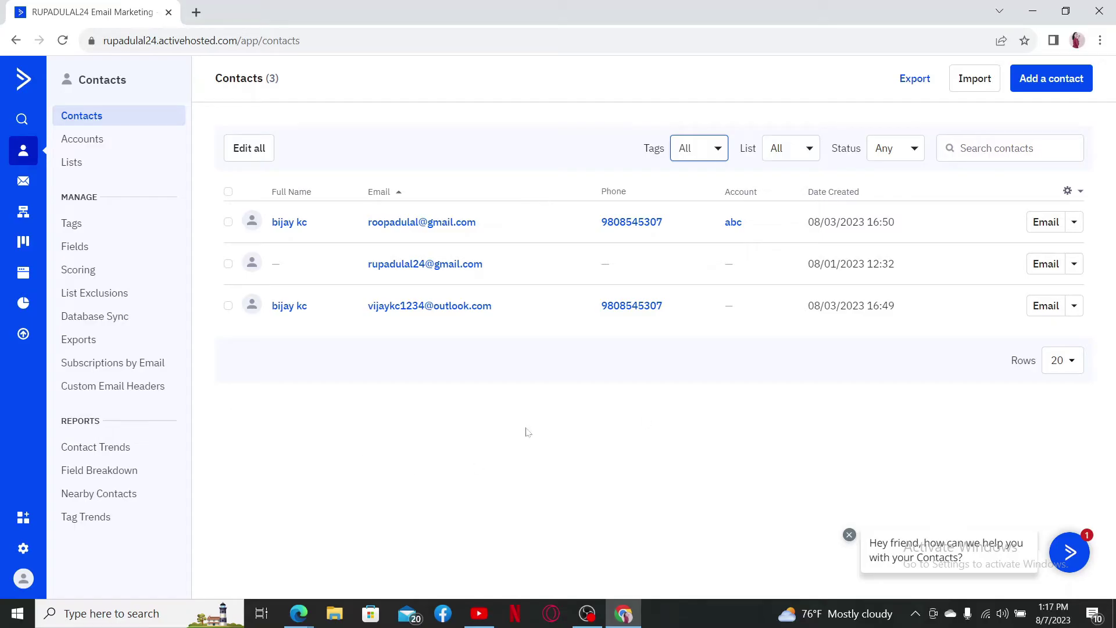
{"action": "left_click", "coordinate": [558, 188]}
{"action": "left_click", "coordinate": [227, 192]}
{"action": "left_click", "coordinate": [228, 192]}
{"action": "left_click", "coordinate": [228, 192]}
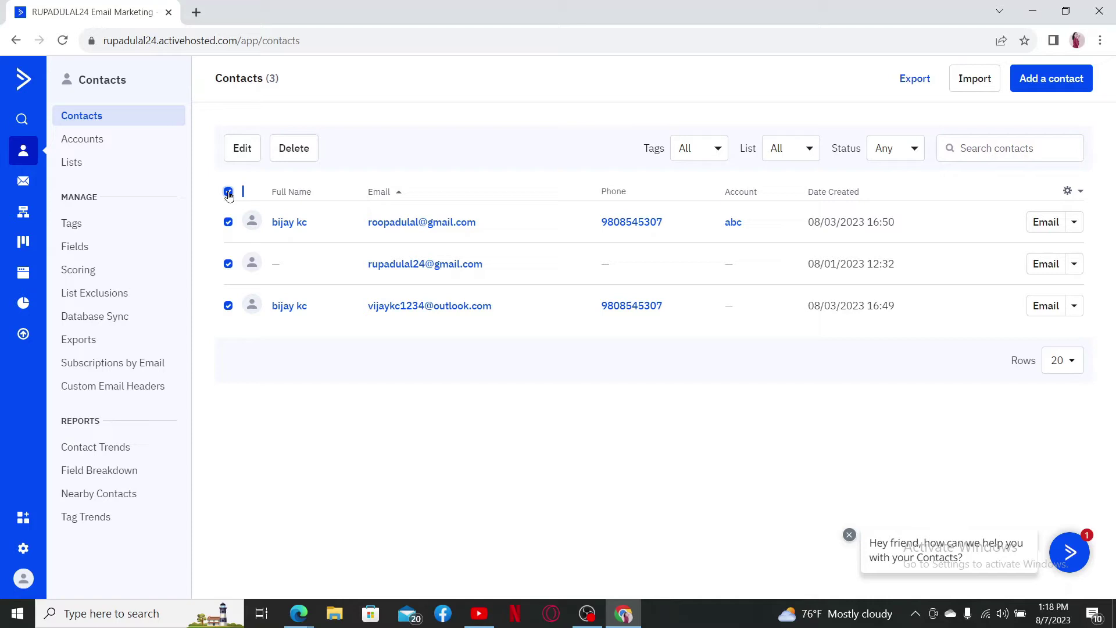
Export the selected contacts as 'actcmp', keeping Custom Fields included.
{"action": "left_click", "coordinate": [915, 79]}
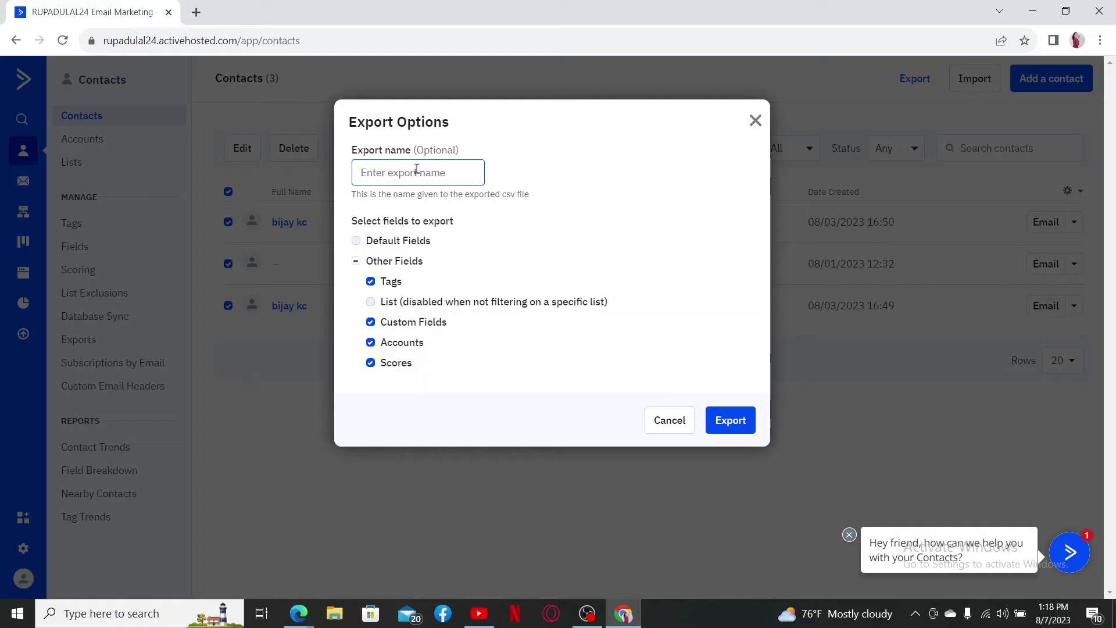
{"action": "type", "text": "actcmp"}
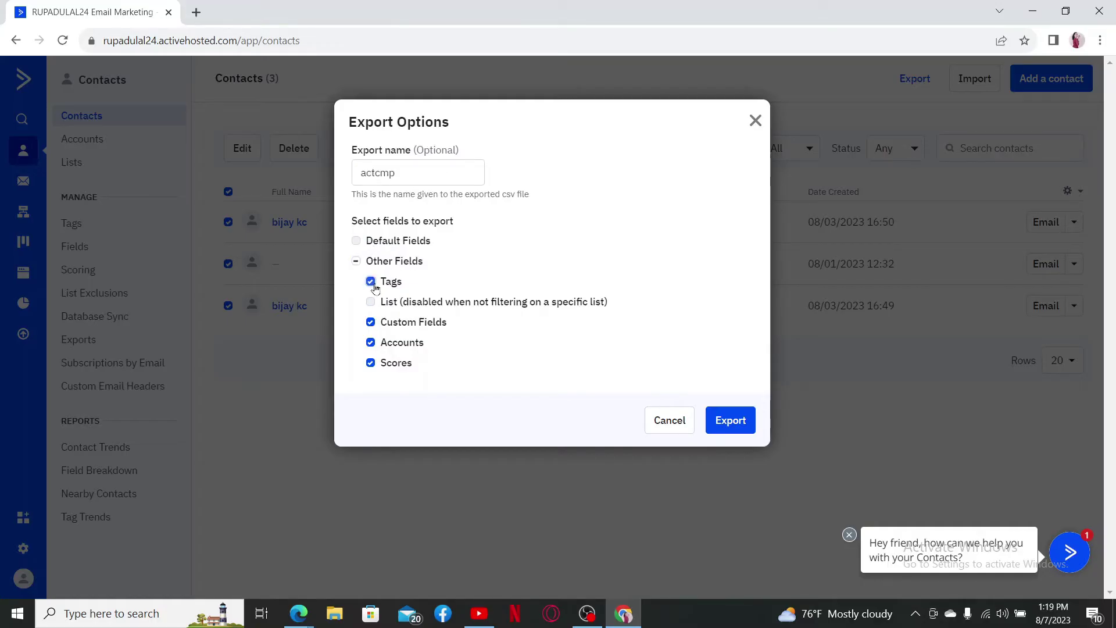
{"action": "left_click", "coordinate": [370, 322]}
{"action": "left_click", "coordinate": [371, 322]}
{"action": "left_click", "coordinate": [730, 420]}
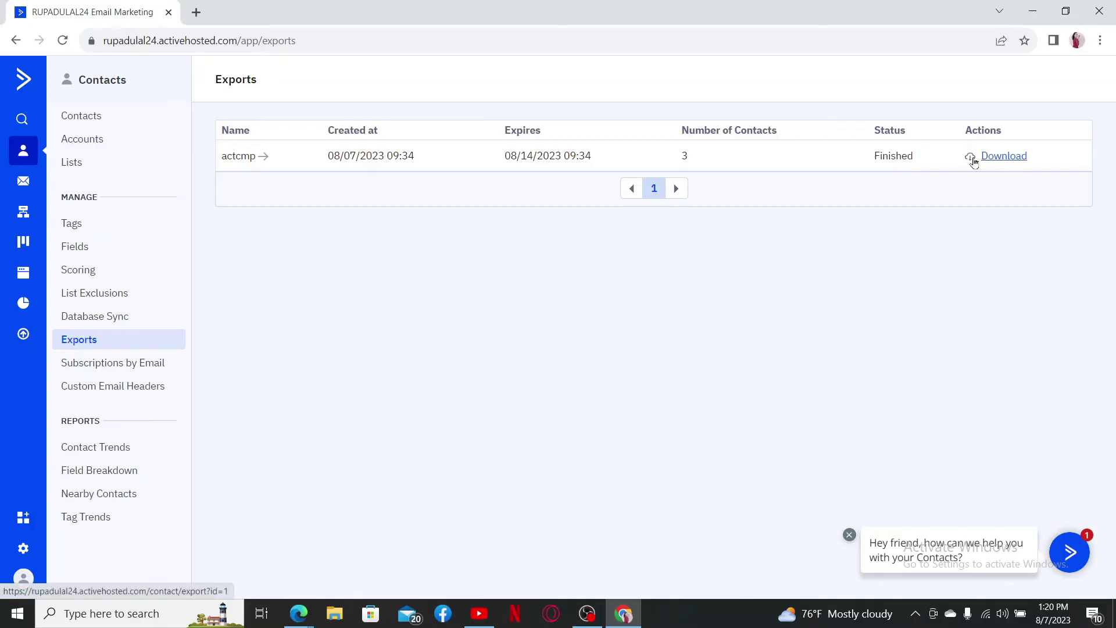
Download the finished actcmp export as actcmp.csv.
{"action": "left_click", "coordinate": [1004, 158]}
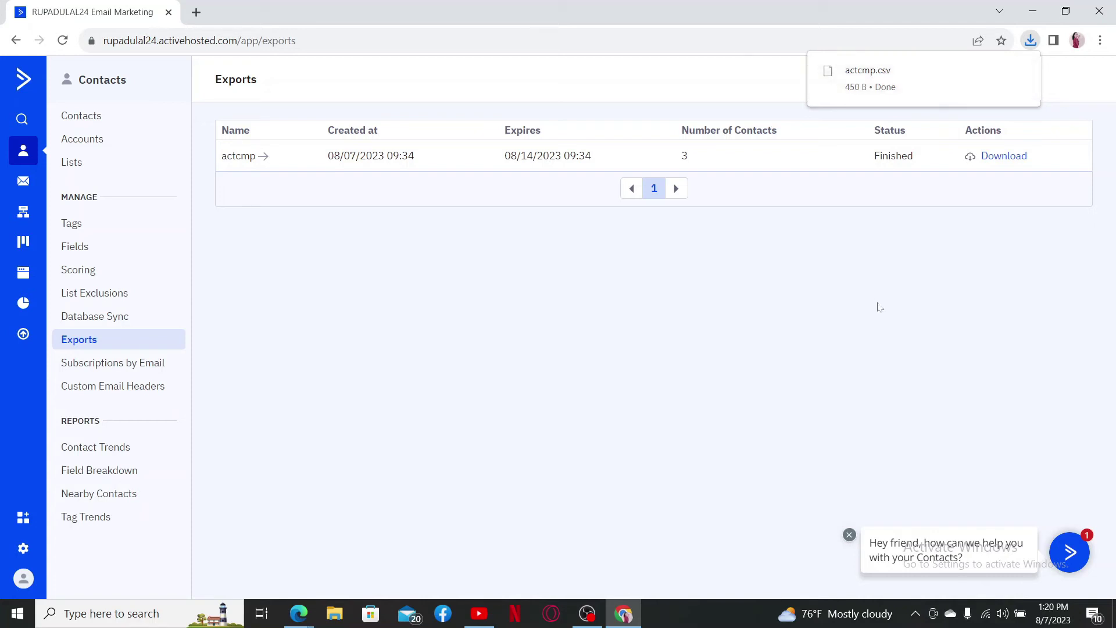
{"action": "key", "text": "super+d"}
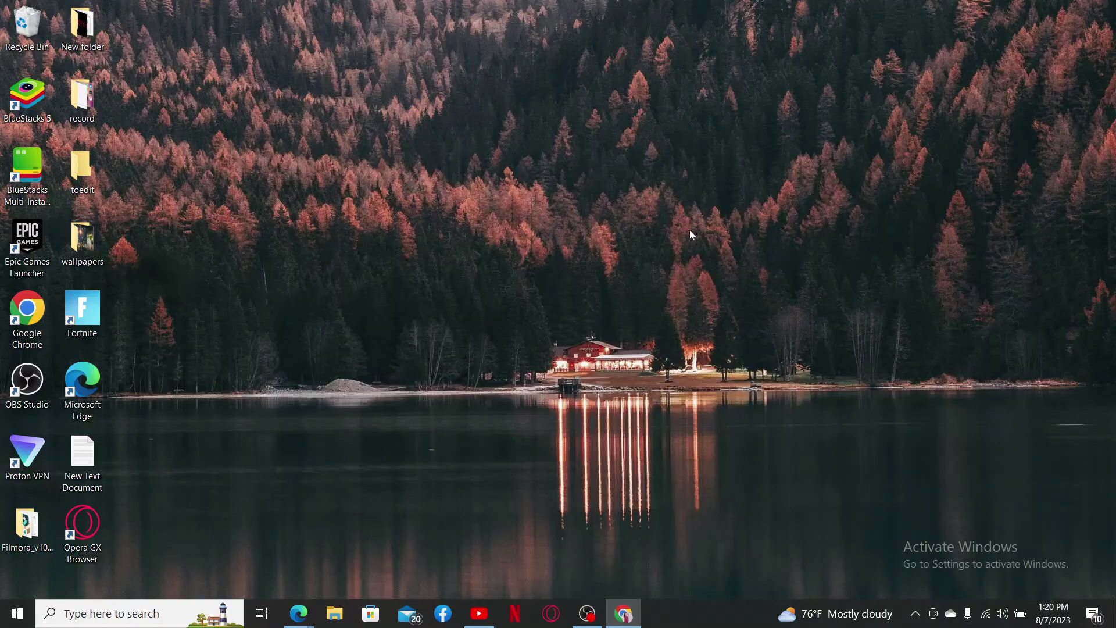